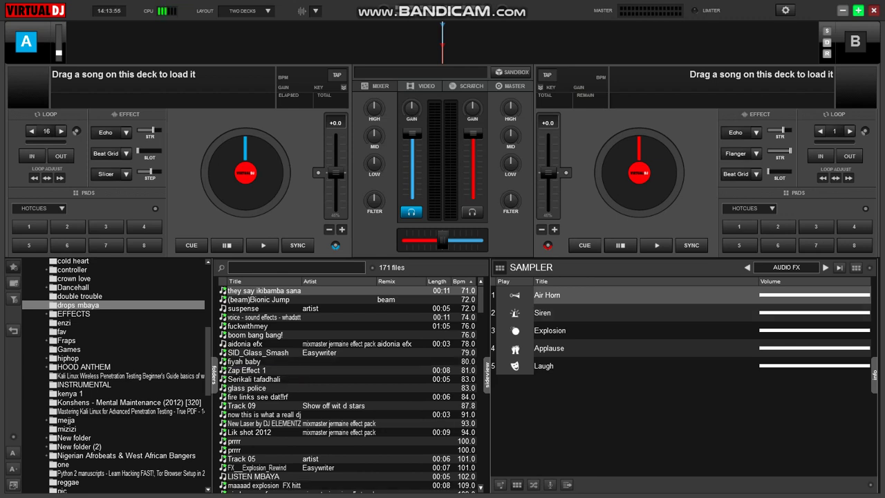
Browse through the sampler banks until the VIDEO & SCRATCH bank is selected
left_click(824, 267)
left_click(824, 267)
left_click(824, 268)
left_click(825, 266)
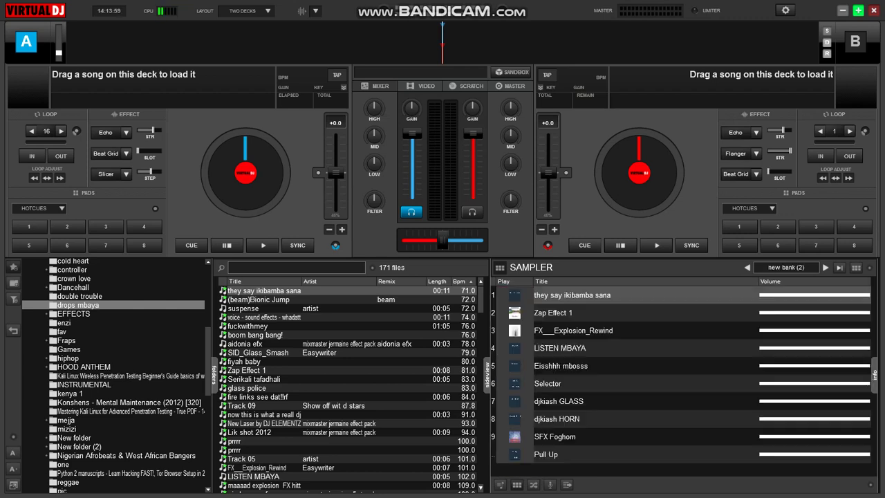
left_click(824, 267)
left_click(825, 267)
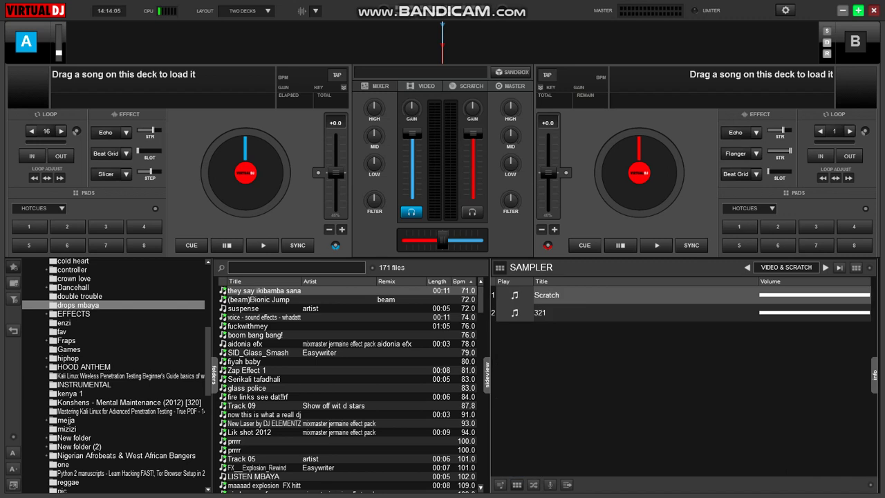
Load the Scratch sample onto deck A, play it, and return it to the cue point
left_click_drag(546, 295, 228, 200)
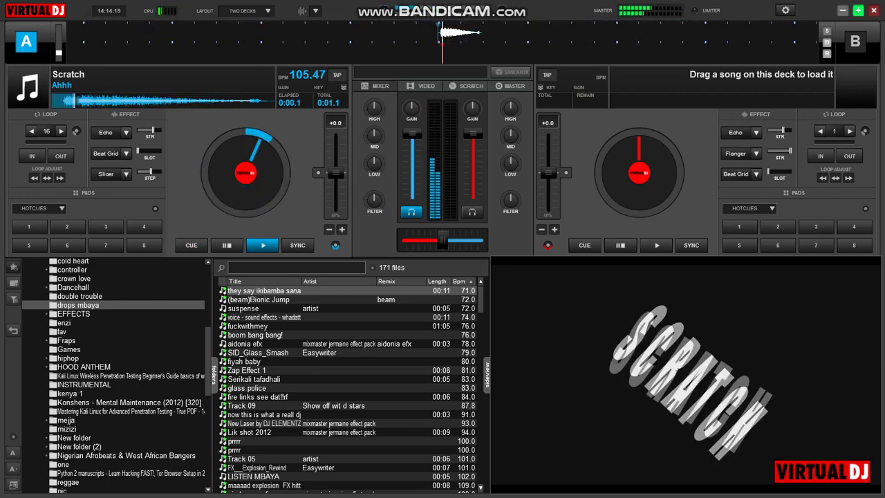
key("c")
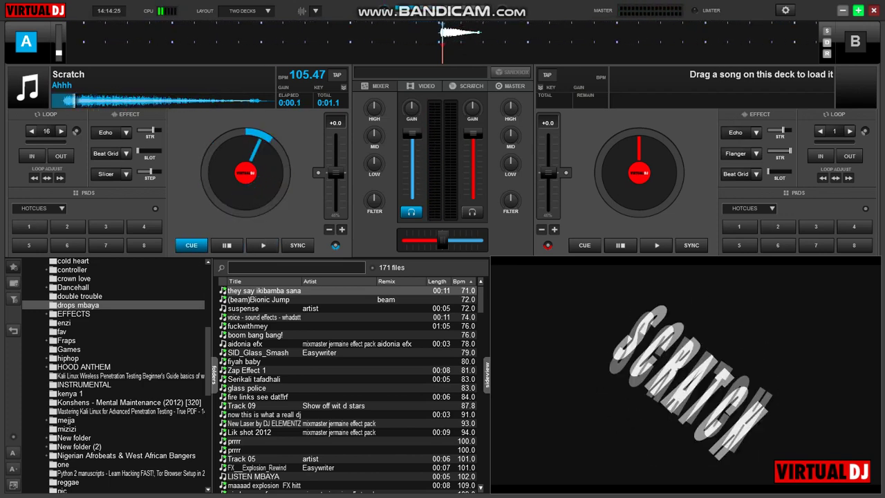
Load Charly Black's "Gyal you a Party Animal" from the Dancehall folder onto deck A
left_click(73, 287)
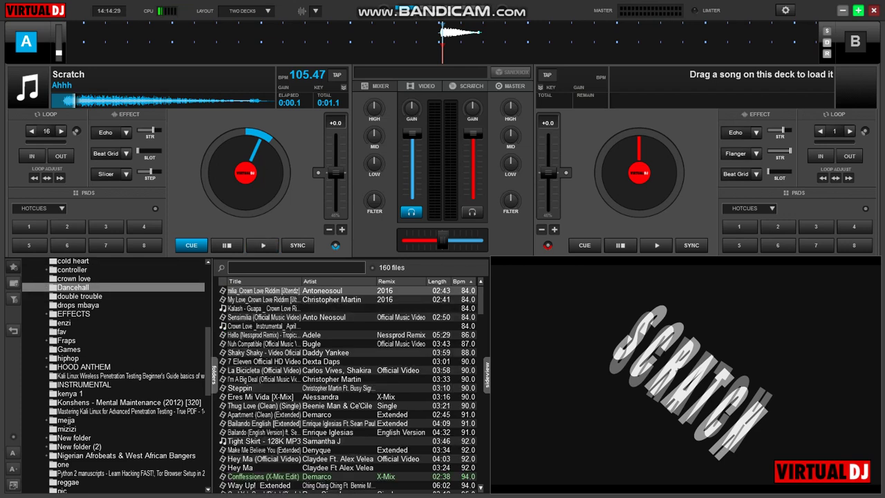
scroll(351, 389, "down", 15)
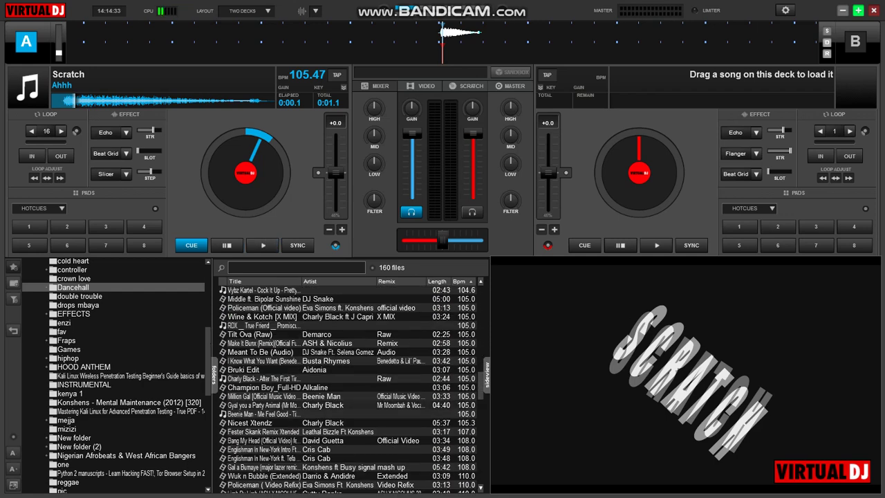
left_click_drag(304, 405, 252, 155)
Repeatedly start and retrigger the opening of the deck A track, finishing with it stopped at its cue point
key("space")
key("space")
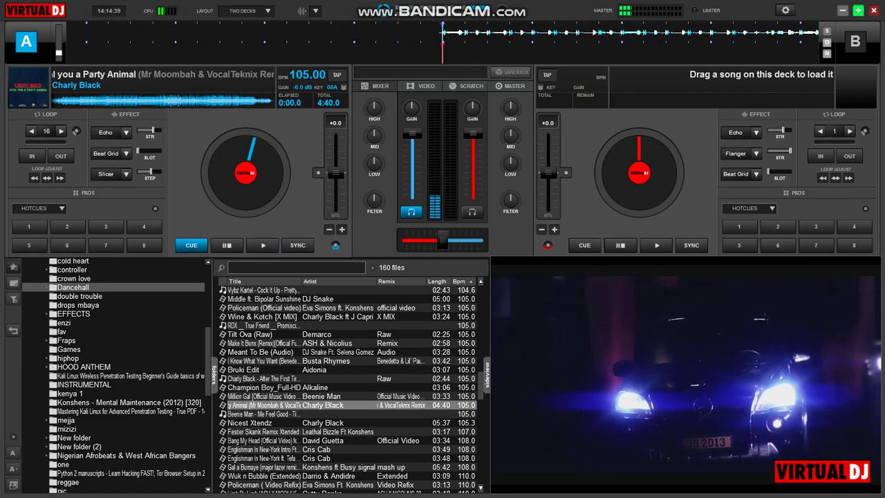
key("space")
key("space")
key("space")
key("space")
key("space")
key("space")
key("space")
key("space")
key("space")
key("space")
key("space")
key("space")
key("space")
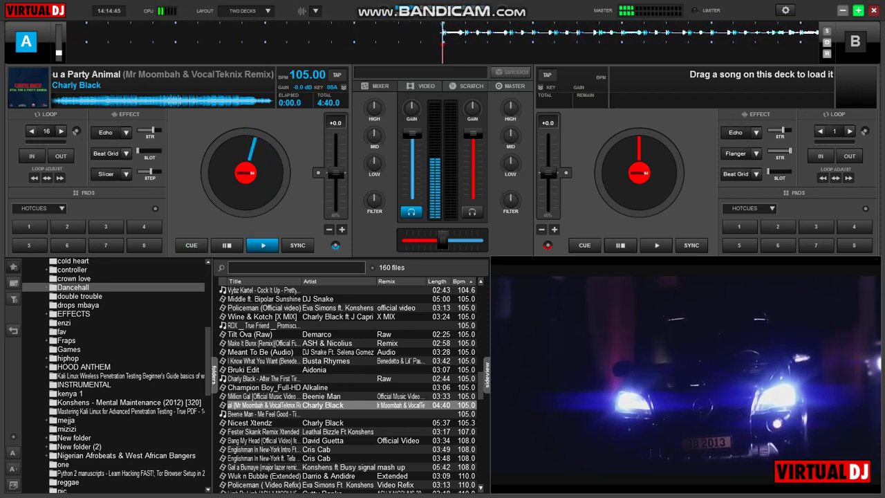
key("space")
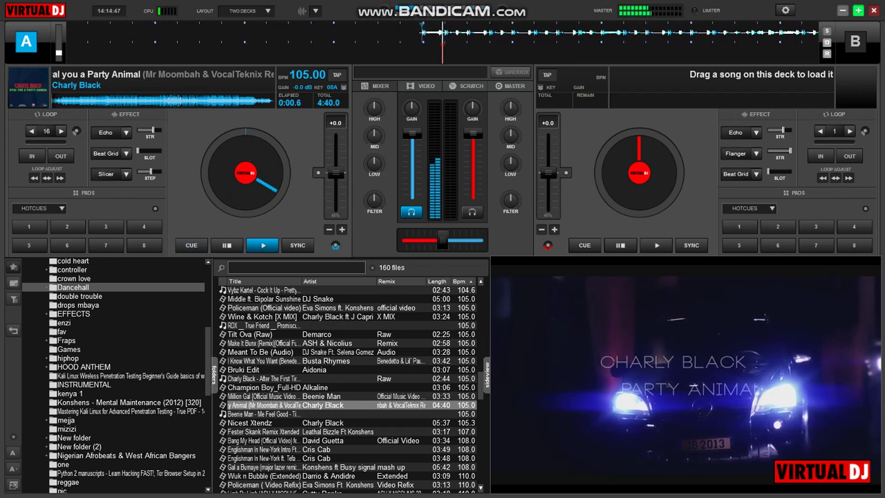
key("space")
key("space")
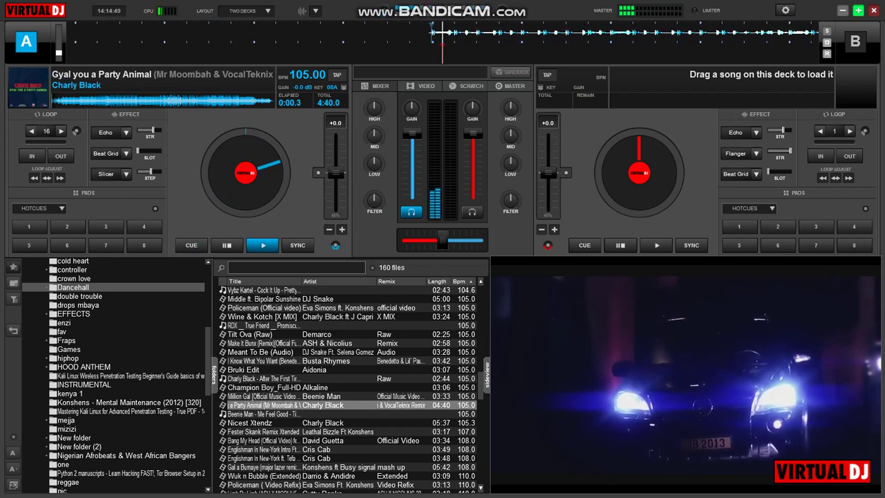
key("space")
key("space")
key("space")
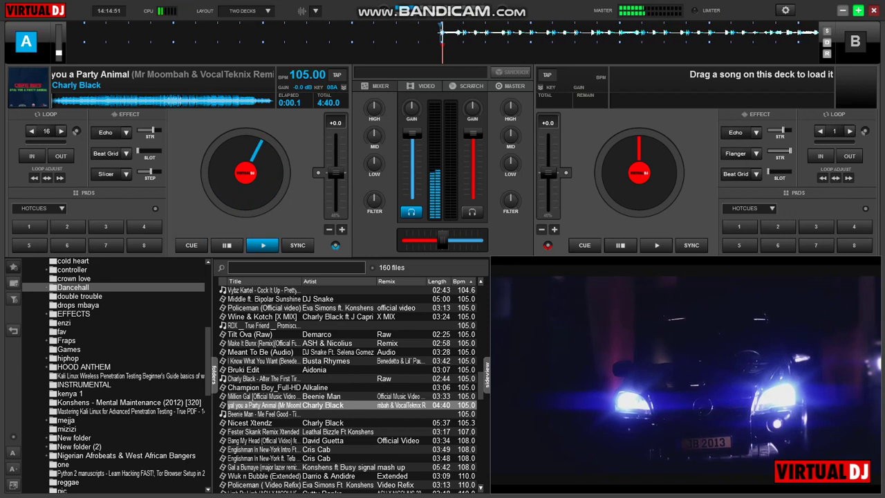
key("space")
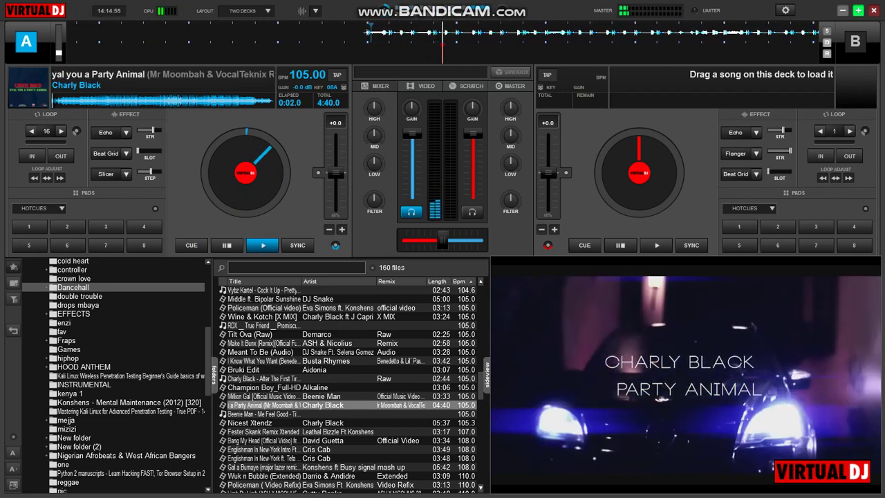
key("Home")
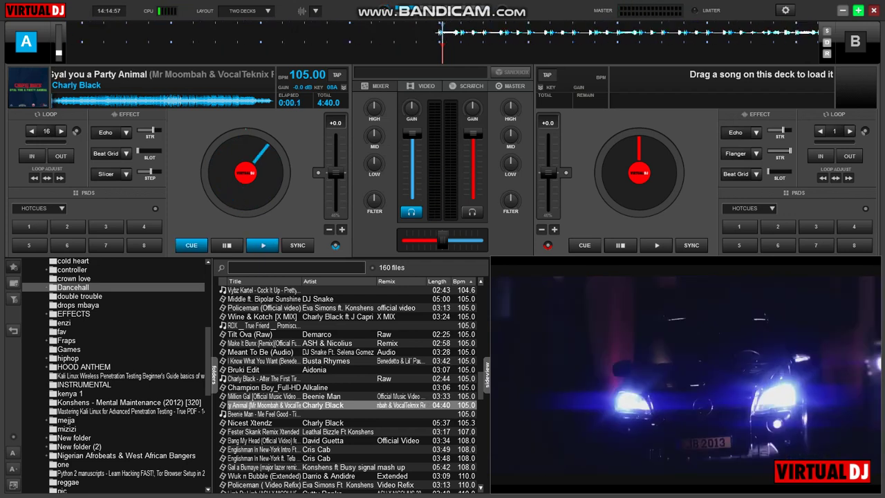
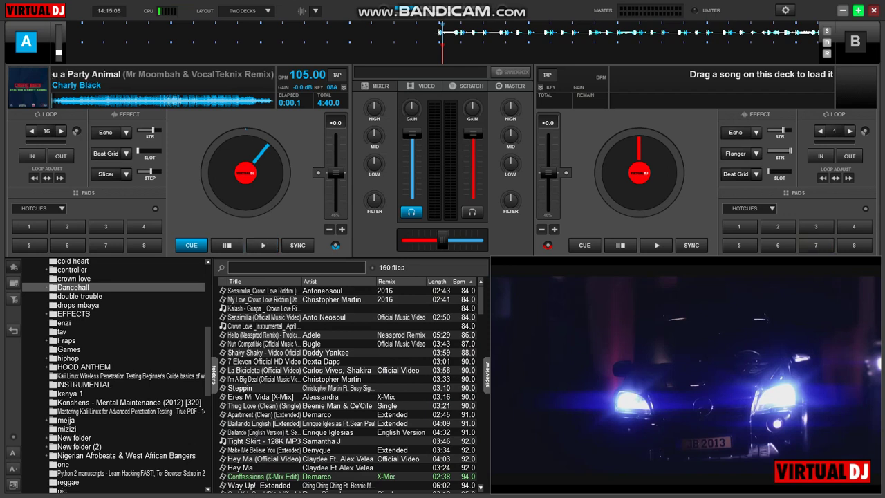
Turn off the master video output and return the centre section to the audio mixer controls
left_click(427, 86)
left_click(440, 123)
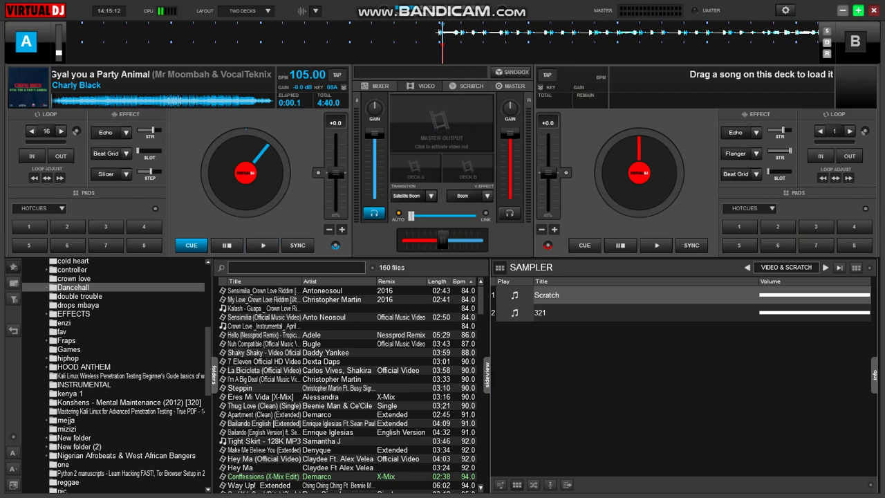
left_click(377, 86)
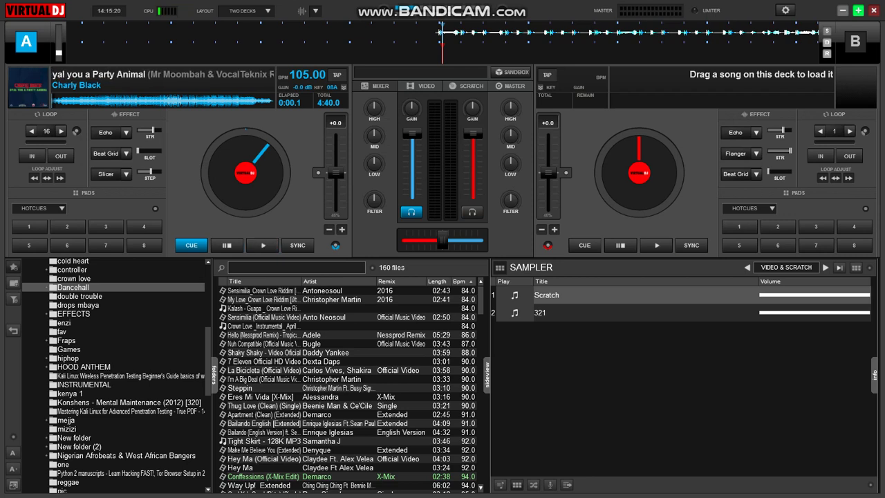
Switch the sampler to the AUDIO FX bank and open the drops mbaya folder in the file browser
left_click(787, 267)
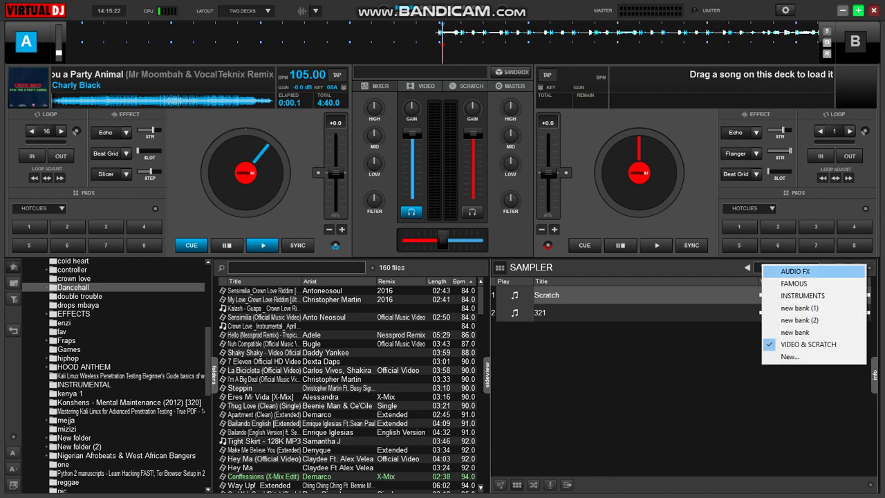
left_click(786, 269)
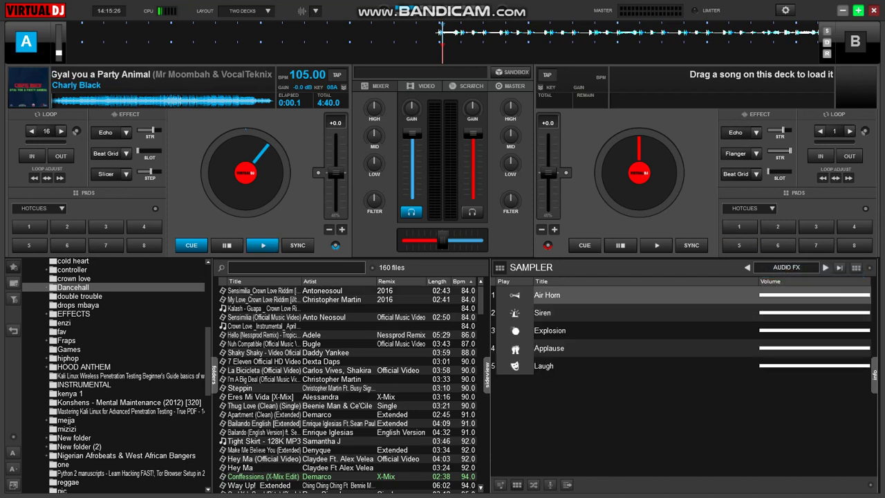
left_click(78, 305)
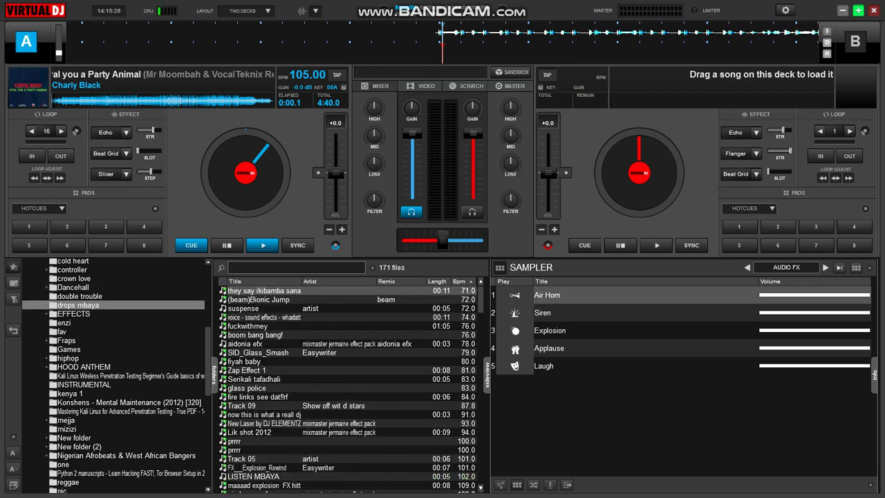
Add boom bang bang! and Zap Effect 1 from the drops mbaya folder to the AUDIO FX bank
left_click_drag(256, 334, 539, 384)
left_click_drag(245, 370, 526, 402)
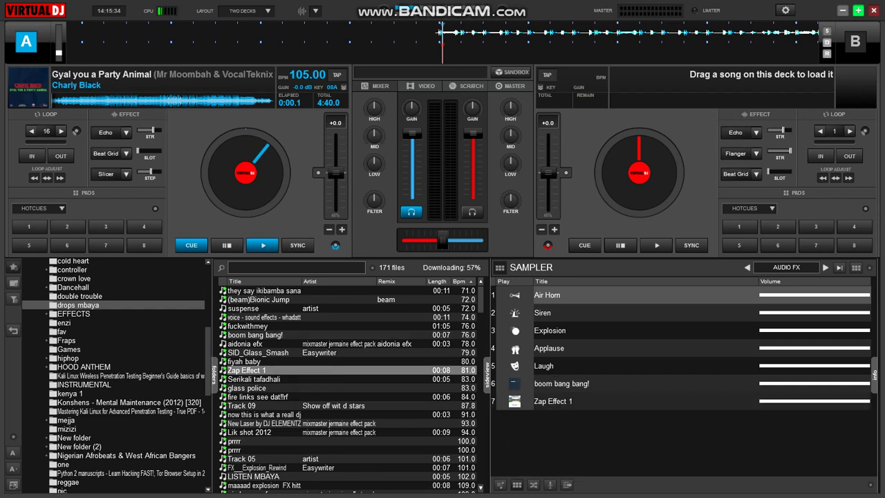
Remove the Zap Effect 1 and boom bang bang! samples from the AUDIO FX bank
right_click(550, 405)
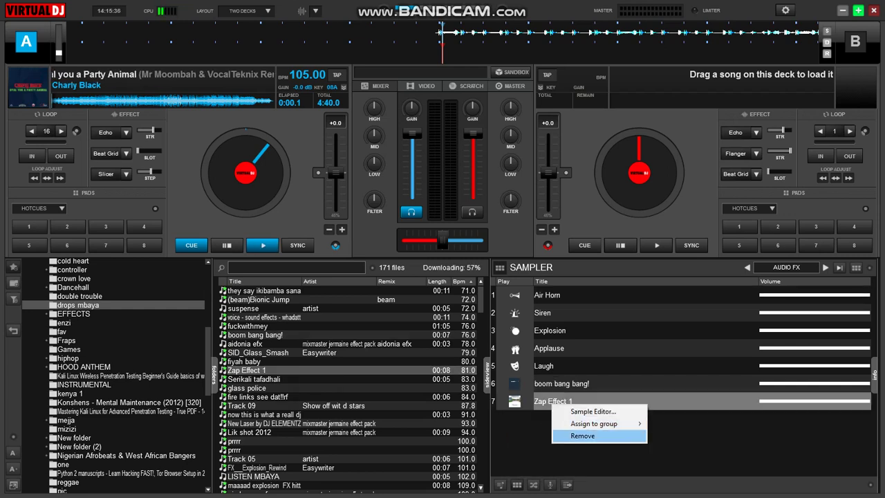
left_click(582, 435)
right_click(533, 388)
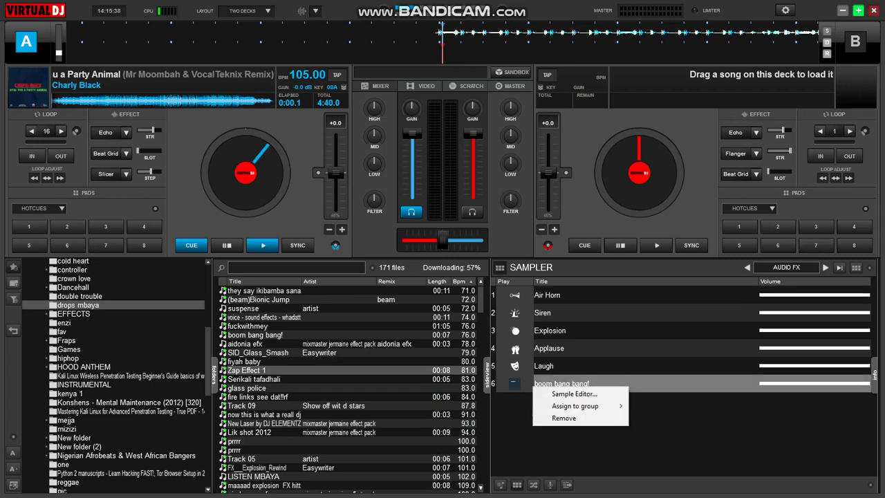
left_click(564, 417)
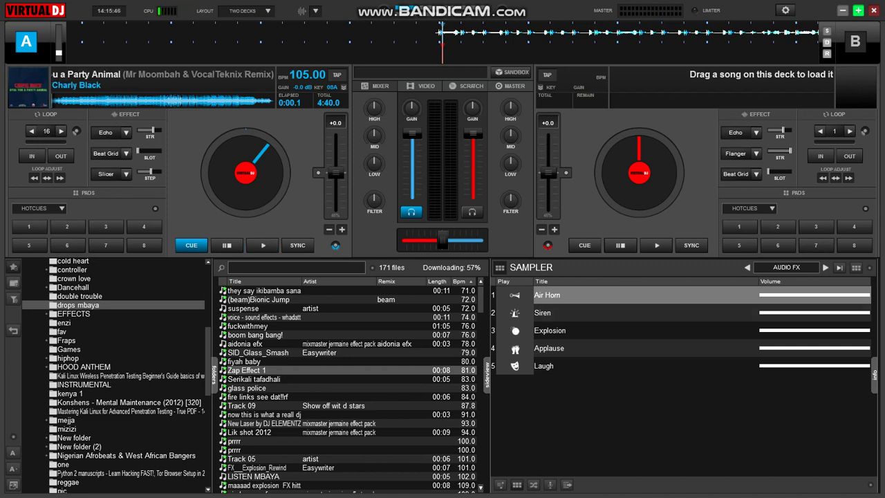
Create a new sampler bank and add LISTEN MBAYA from the drops mbaya folder to it
left_click(779, 266)
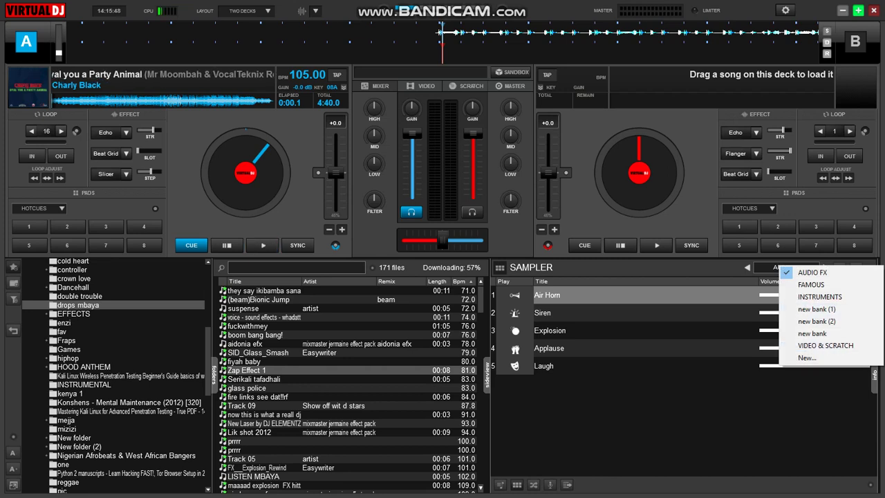
left_click(807, 357)
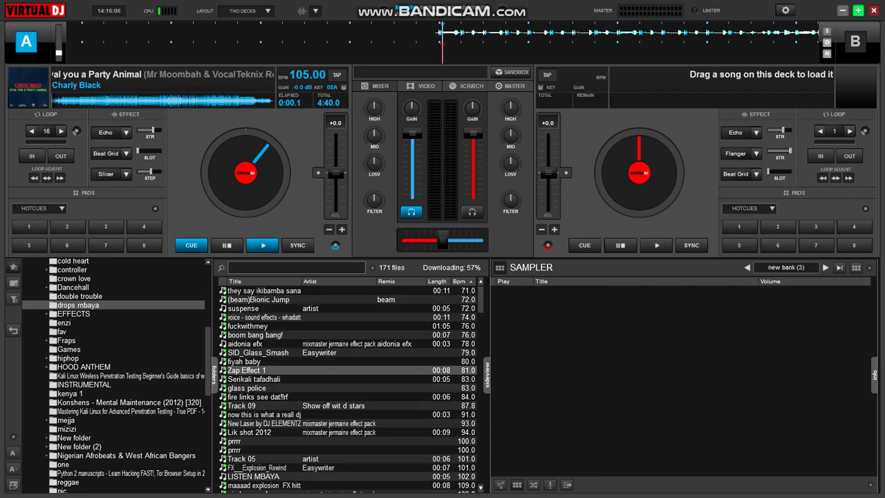
left_click(262, 476)
left_click_drag(263, 476, 562, 311)
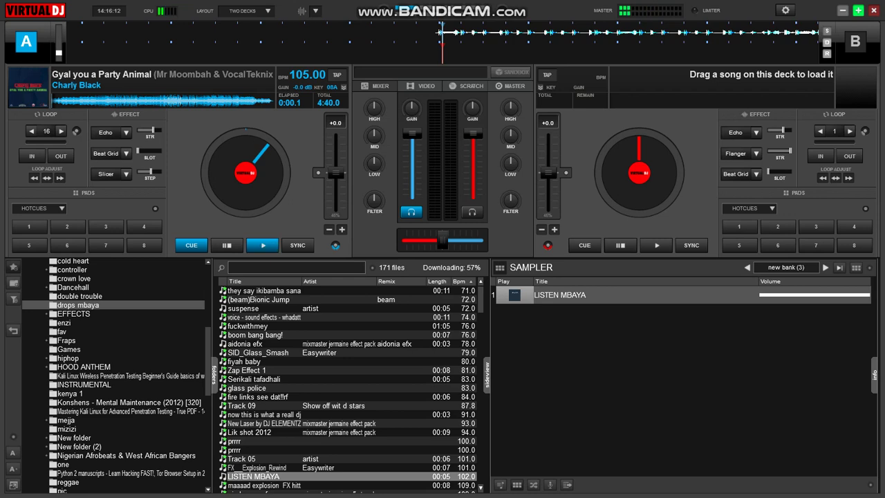
Look through the rest of the drops mbaya folder for more sound effects to use as samples
scroll(351, 389, "down", 4)
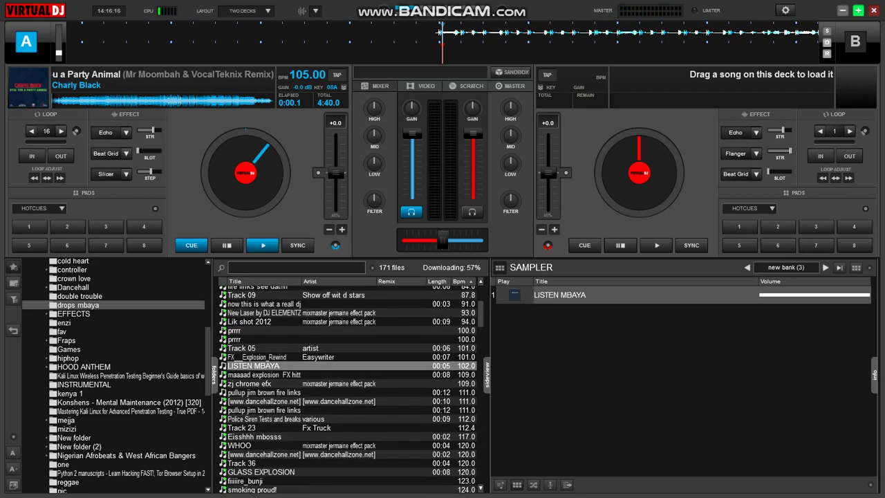
scroll(351, 389, "down", 3)
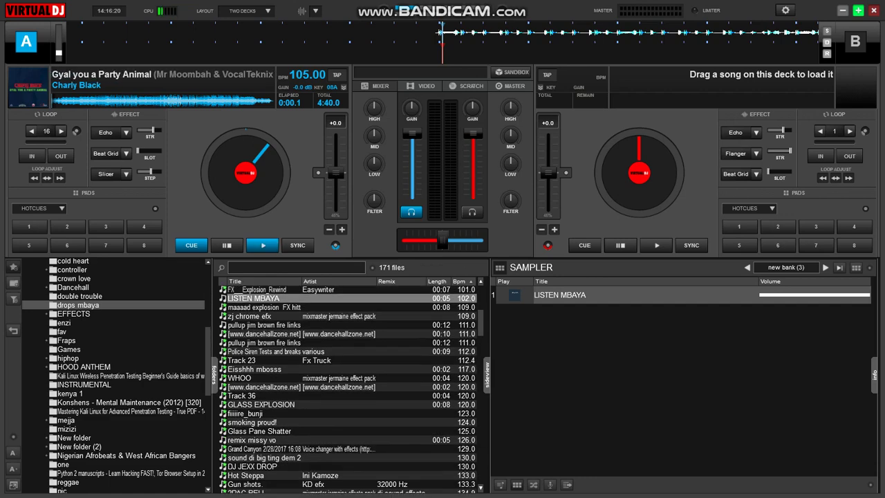
scroll(351, 389, "down", 2)
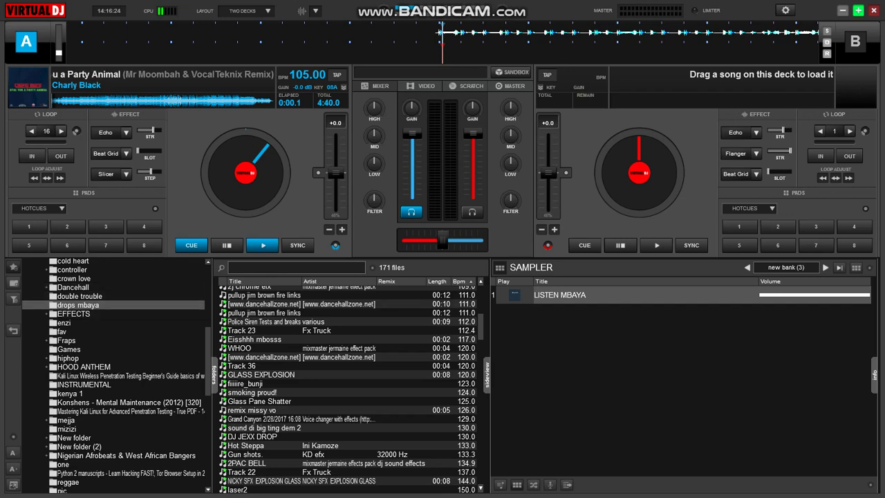
scroll(351, 389, "down", 15)
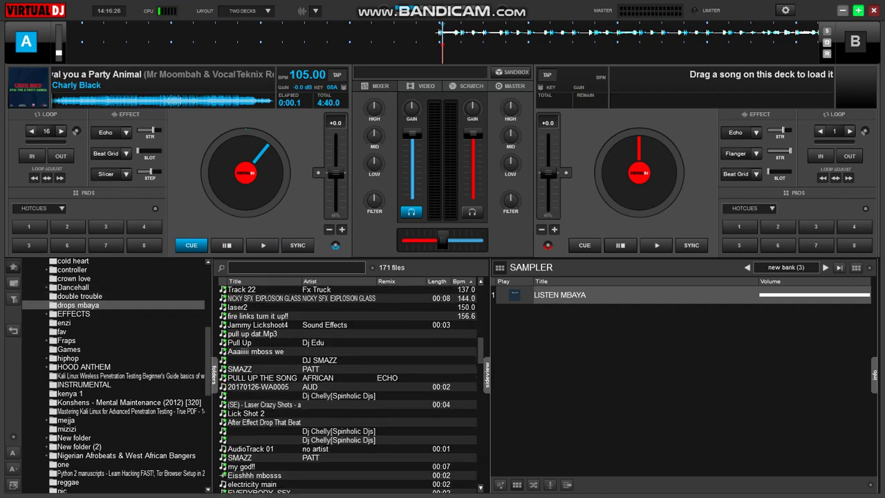
scroll(350, 389, "down", 5)
scroll(350, 389, "down", 20)
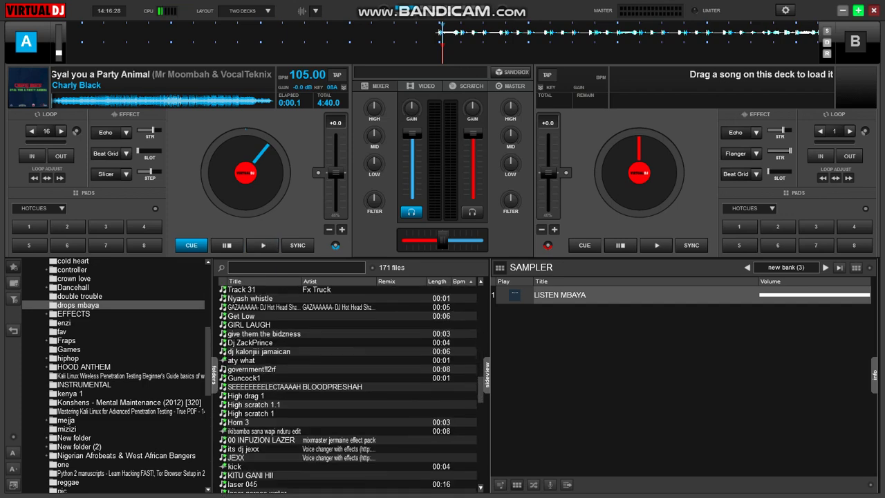
scroll(351, 389, "down", 20)
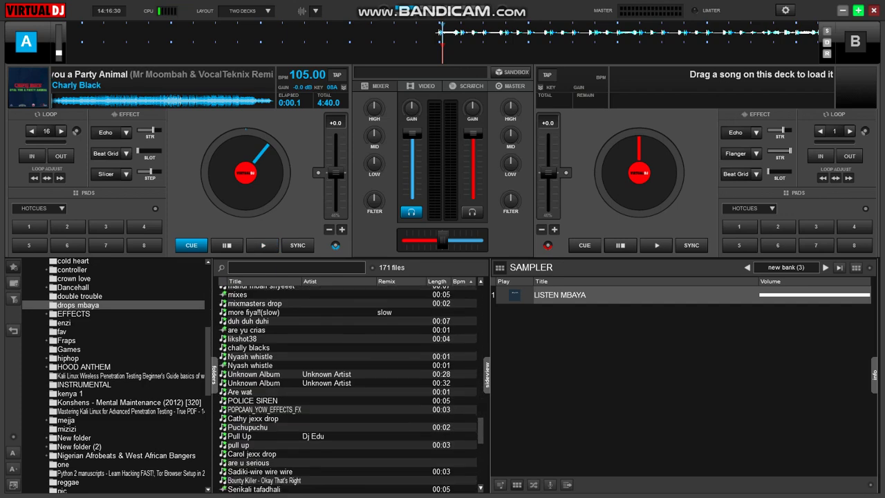
scroll(350, 389, "down", 5)
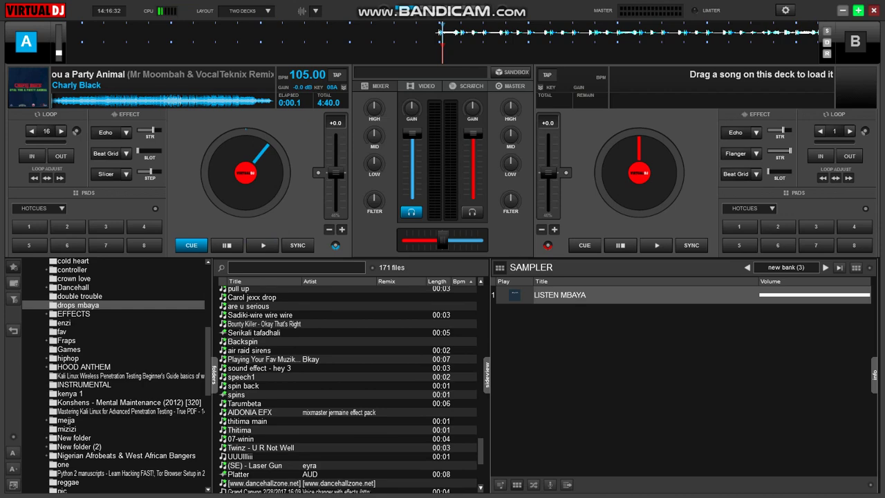
scroll(351, 389, "down", 10)
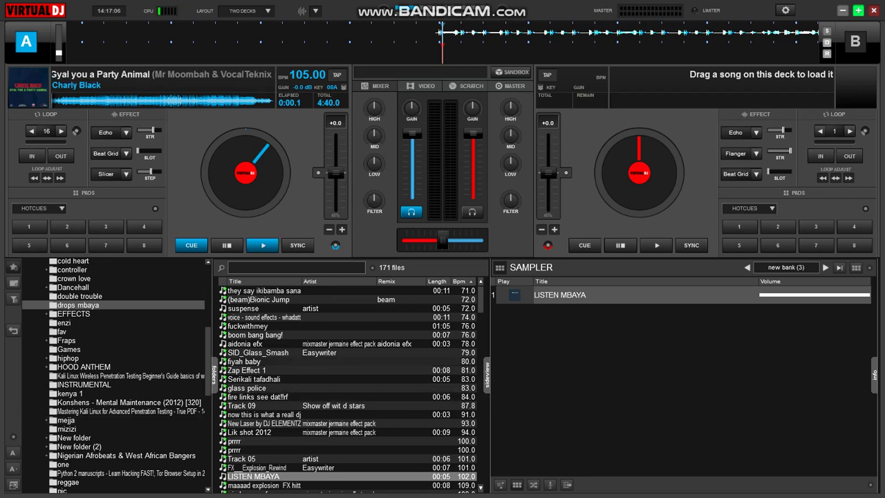
Add the suspense sound from the drops mbaya folder to the new sampler bank
left_click_drag(264, 309, 583, 344)
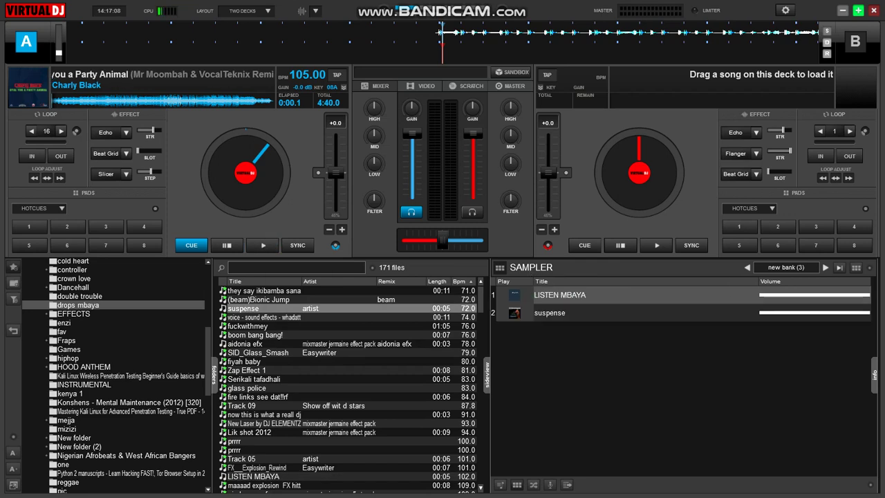
Add Zap Effect 1, glass police and GLASS EXPLOSION from the drops mbaya folder to the new sampler bank
left_click_drag(264, 370, 573, 337)
left_click_drag(264, 388, 582, 344)
scroll(349, 387, "down", 8)
left_click_drag(243, 369, 567, 365)
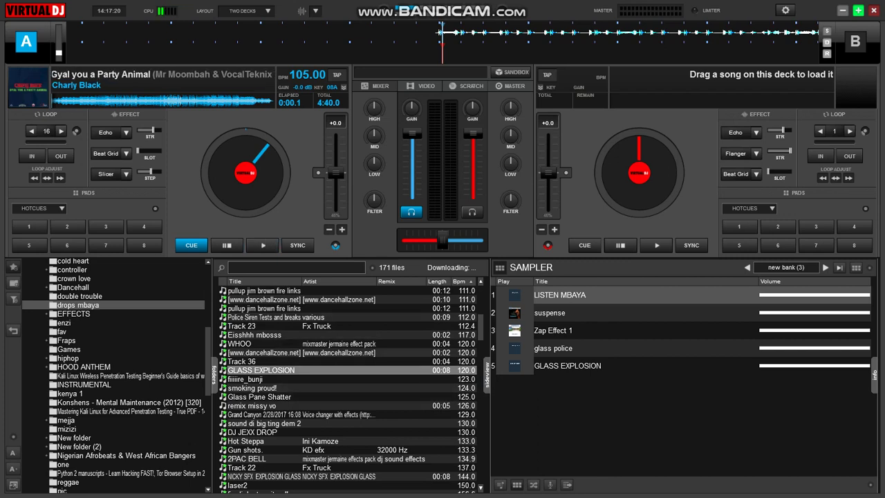
Add the AIDONIA EFX sound from the drops mbaya folder to the new sampler bank
scroll(351, 389, "down", 4)
scroll(351, 389, "down", 4)
scroll(347, 389, "down", 3)
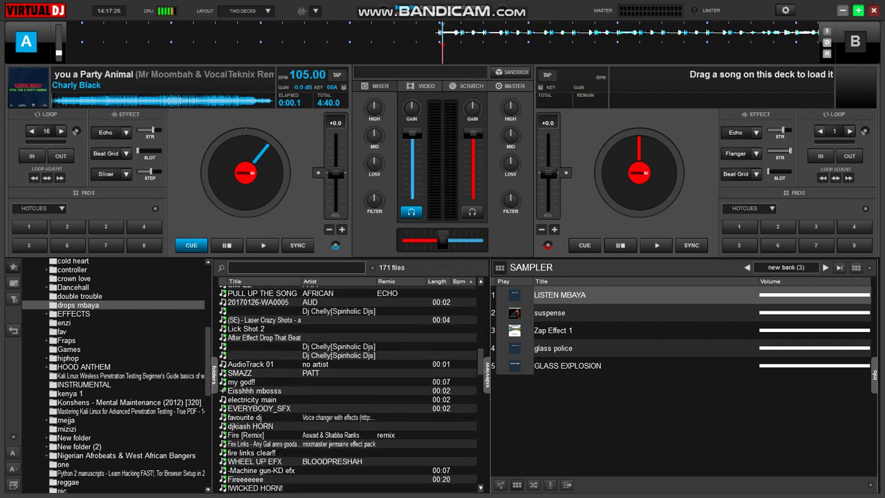
scroll(349, 389, "down", 8)
scroll(350, 389, "down", 6)
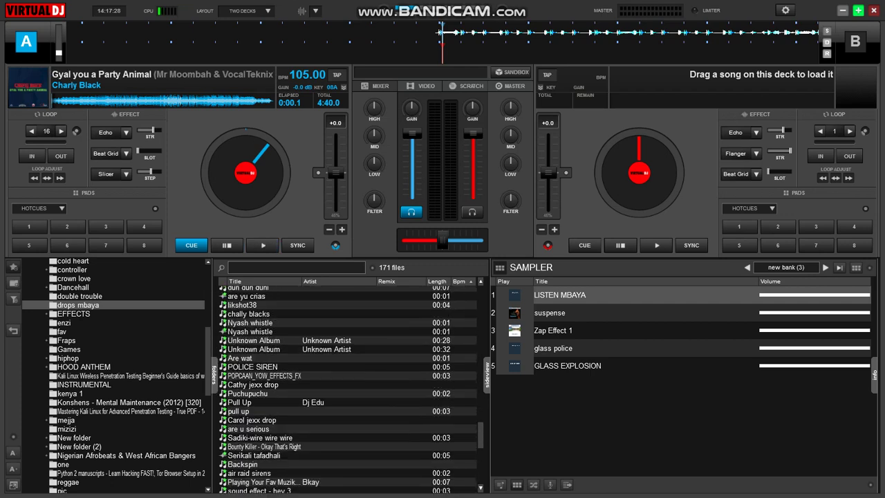
scroll(349, 389, "down", 3)
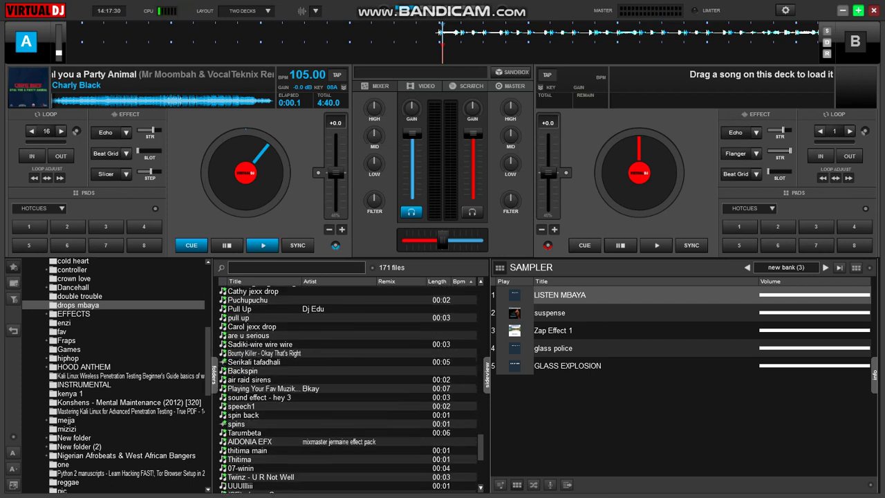
scroll(348, 389, "up", 1)
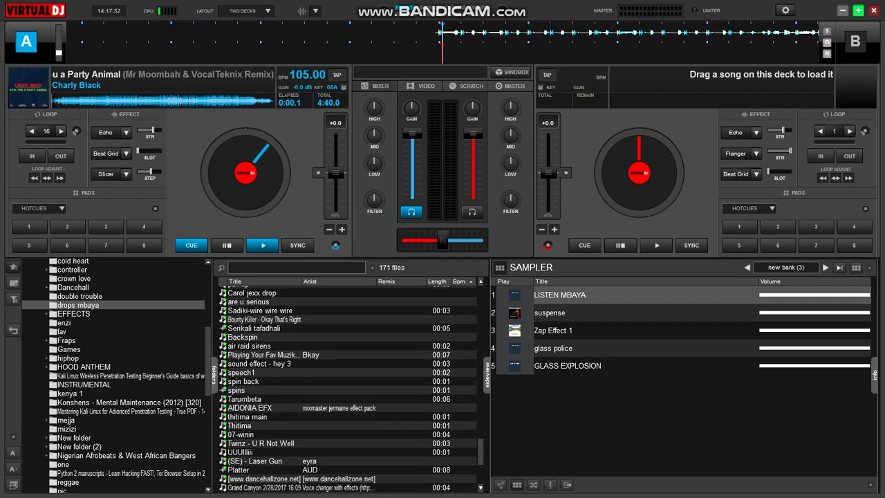
left_click_drag(263, 407, 579, 426)
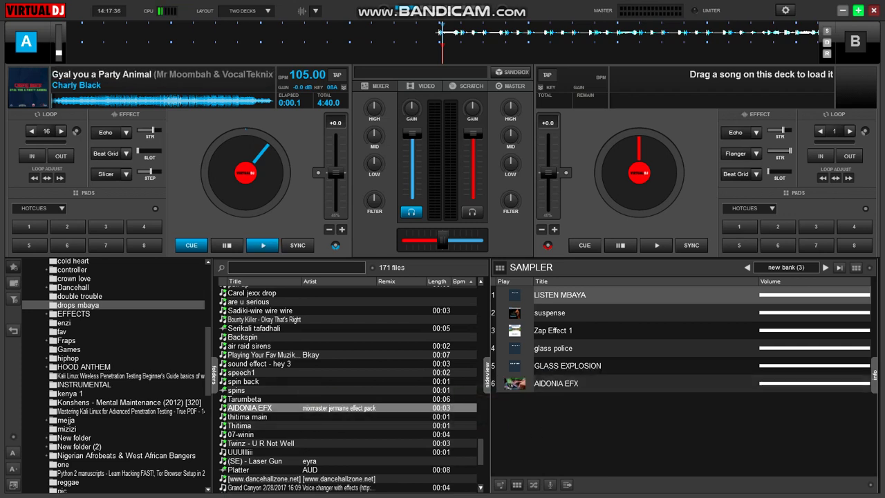
Add the Grand Canyon 2/28/2017 16:09 recording from the drops mbaya folder to the new sampler bank
left_click(262, 451)
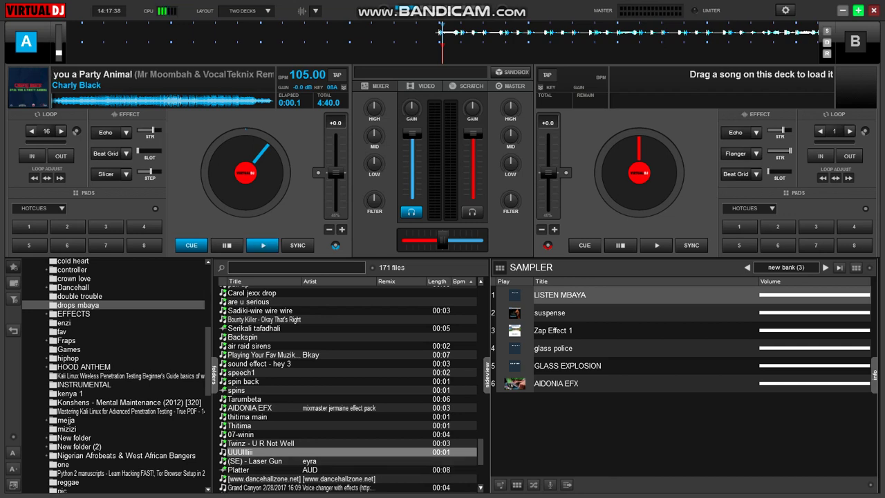
scroll(346, 387, "down", 3)
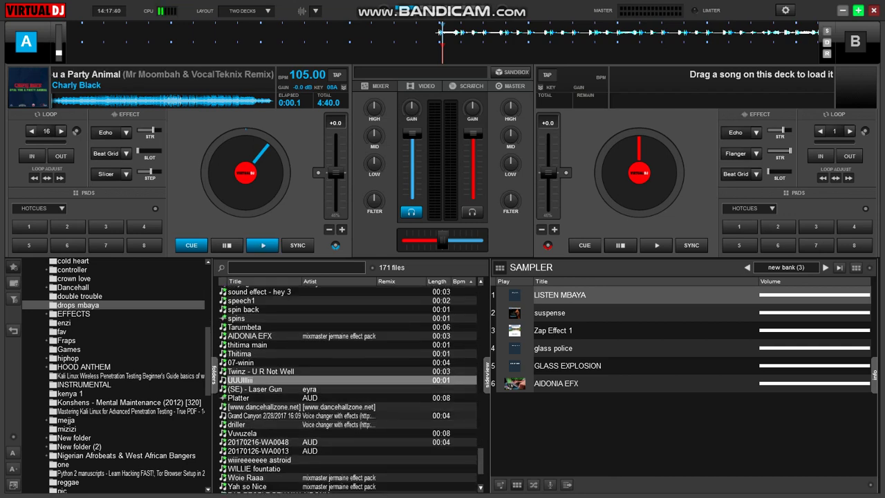
left_click_drag(263, 415, 546, 401)
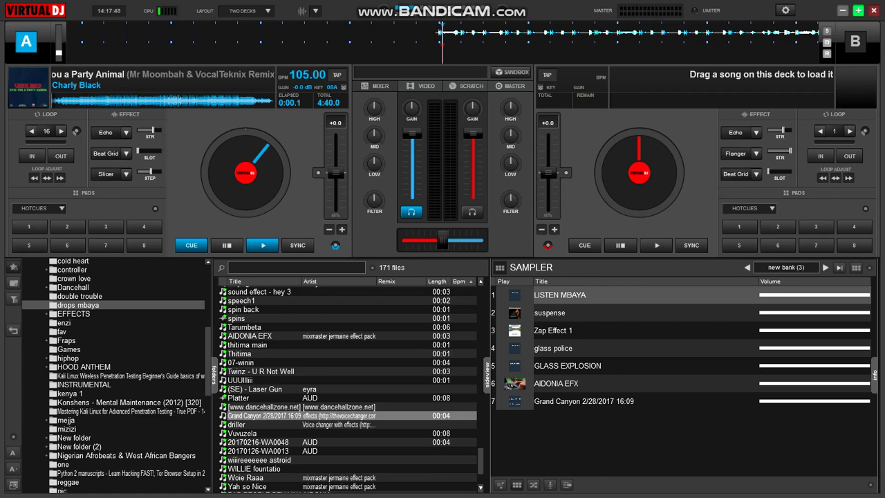
Add the government!!2rf sound from the drops mbaya folder to the new sampler bank
scroll(345, 387, "down", 3)
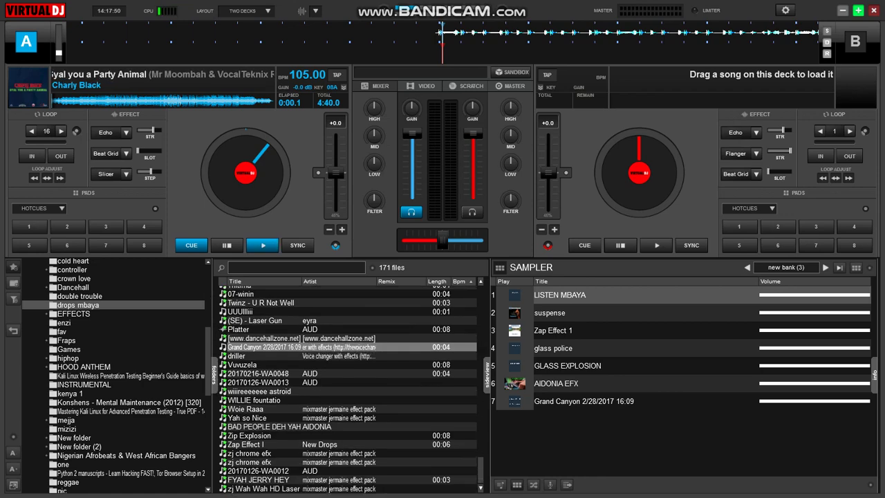
scroll(346, 387, "up", 12)
scroll(351, 390, "up", 4)
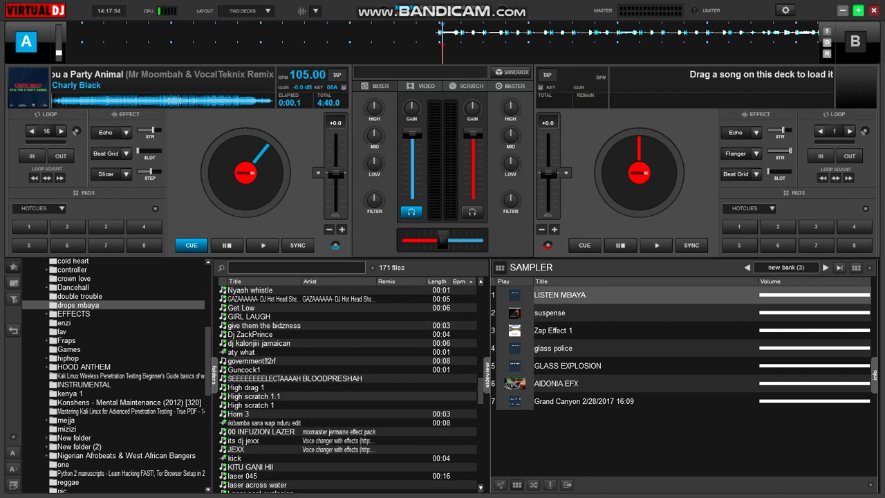
left_click_drag(276, 360, 552, 435)
scroll(352, 389, "up", 4)
scroll(351, 389, "up", 2)
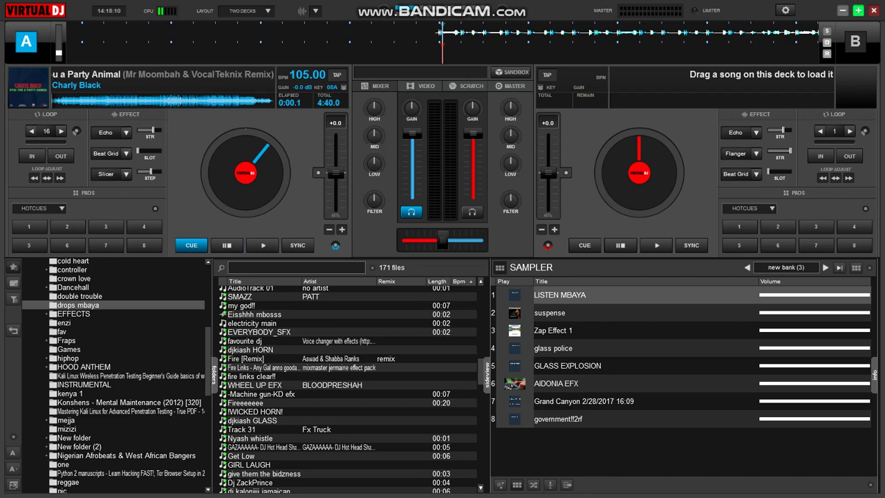
Play several samples of the new bank to test them, including Zap Effect 1, glass police and AIDONIA EFX
key("1")
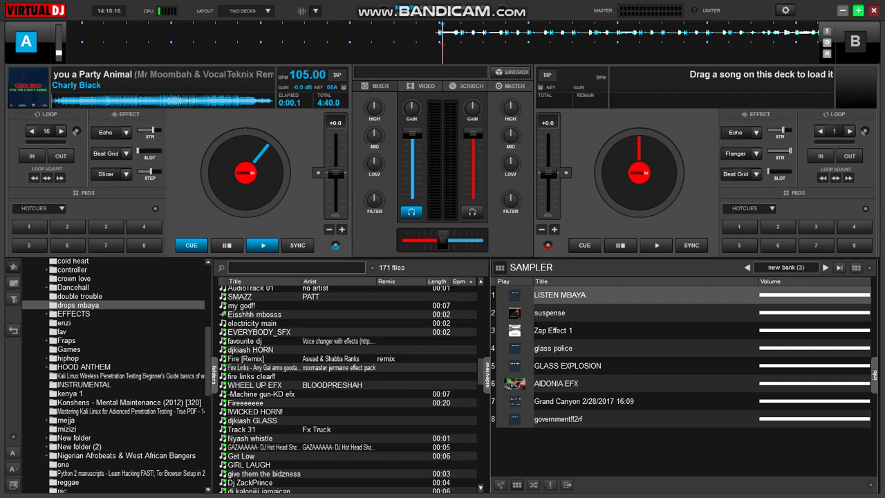
key("2")
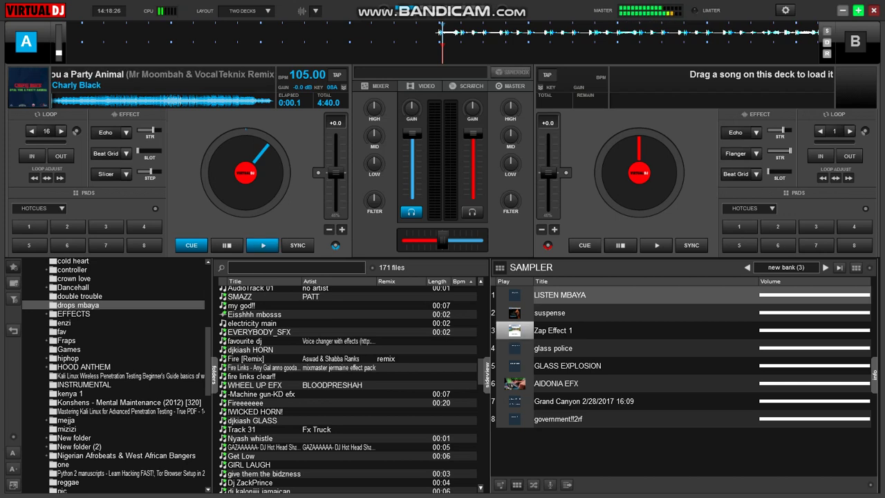
key("4")
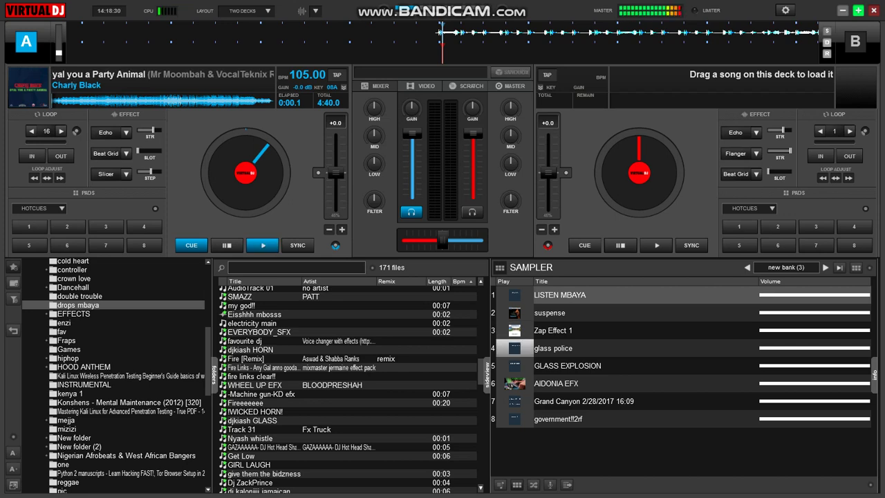
key("6")
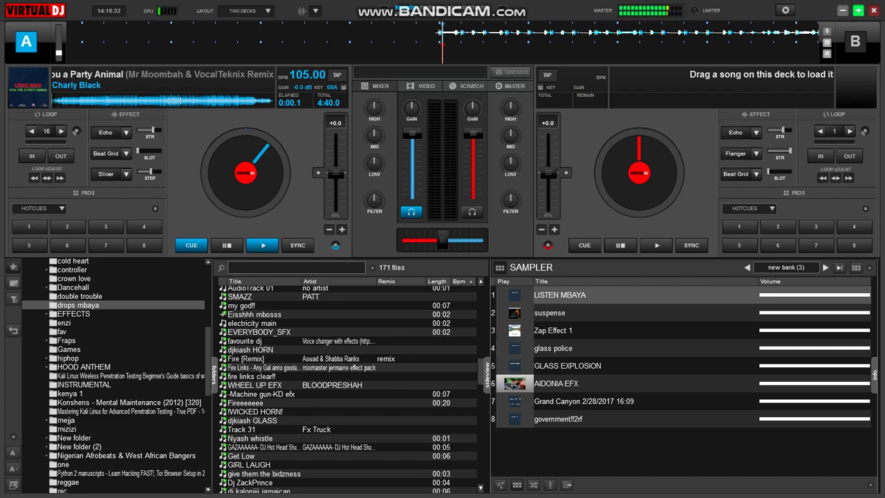